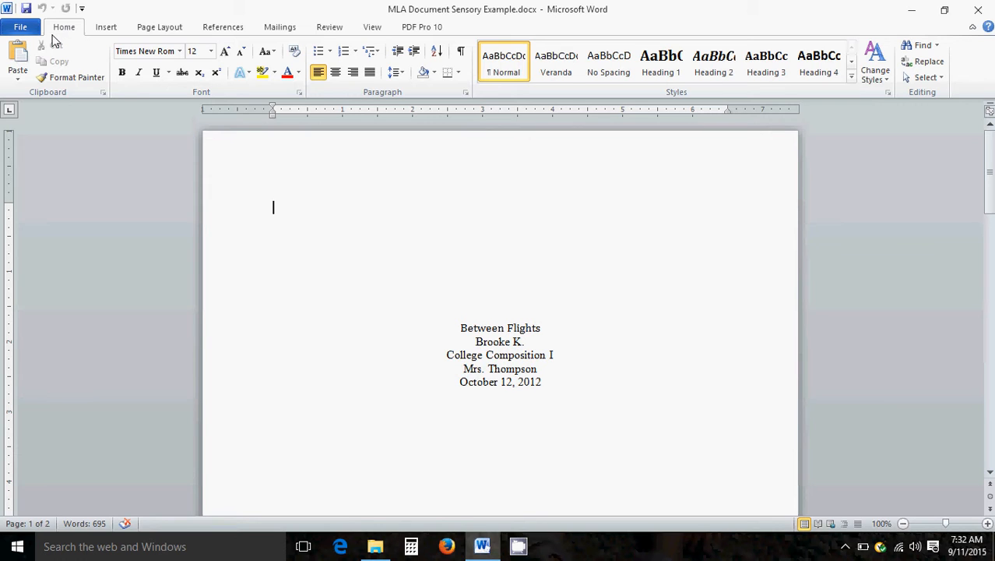
# Step: Hide the ruler and show it again
pyautogui.moveTo(986, 164)
pyautogui.mouseDown()
pyautogui.moveTo(987, 437)
pyautogui.moveTo(991, 148)
pyautogui.mouseUp()
pyautogui.click(360, 35)
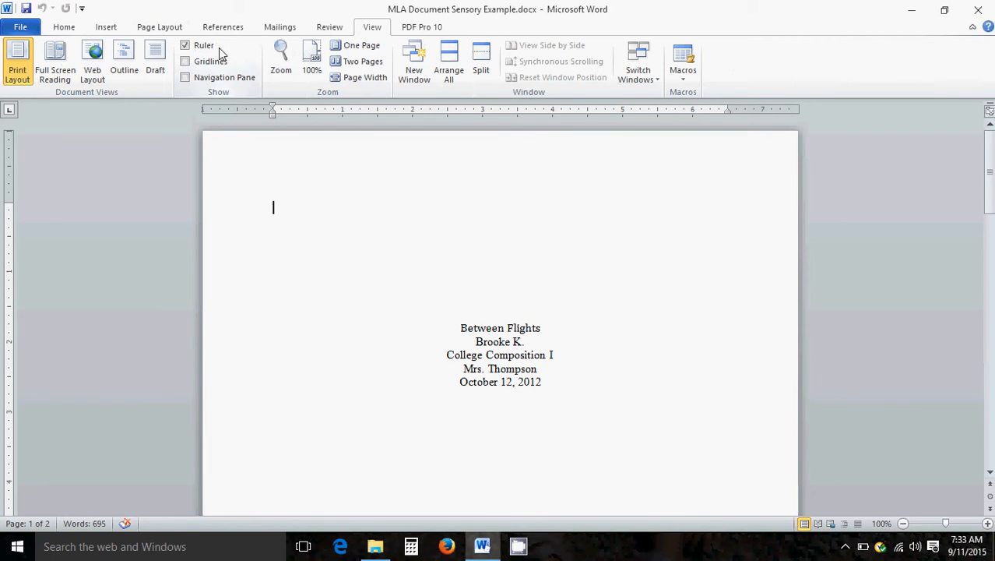
pyautogui.click(186, 47)
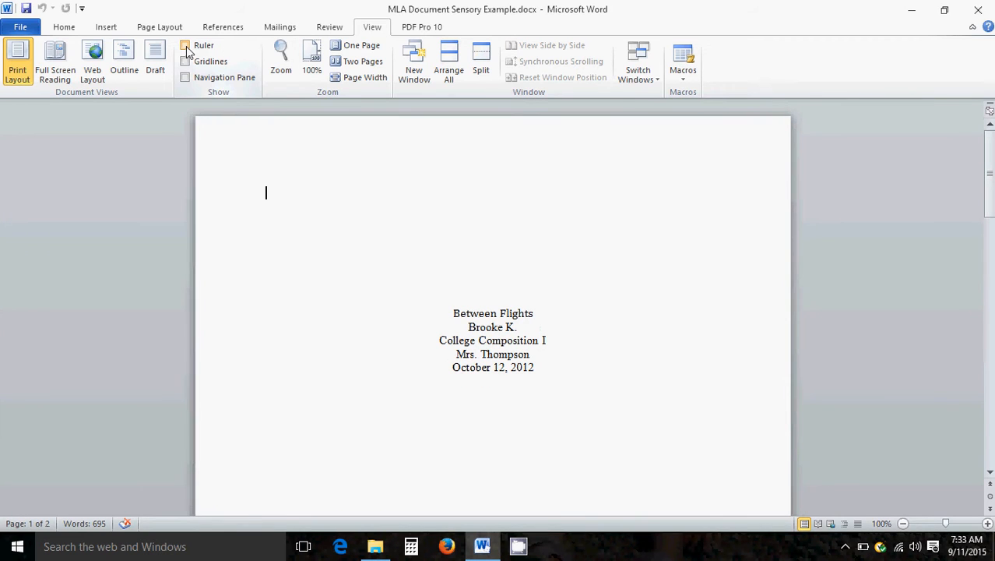
pyautogui.click(186, 46)
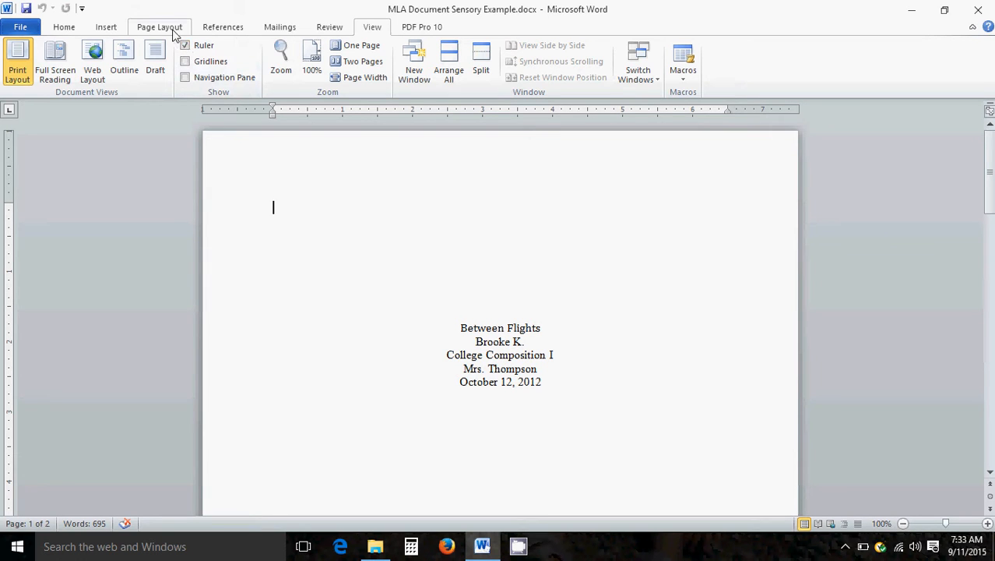
# Step: Apply the Normal margin preset, with 1" margins on all sides, to the document
pyautogui.click(160, 27)
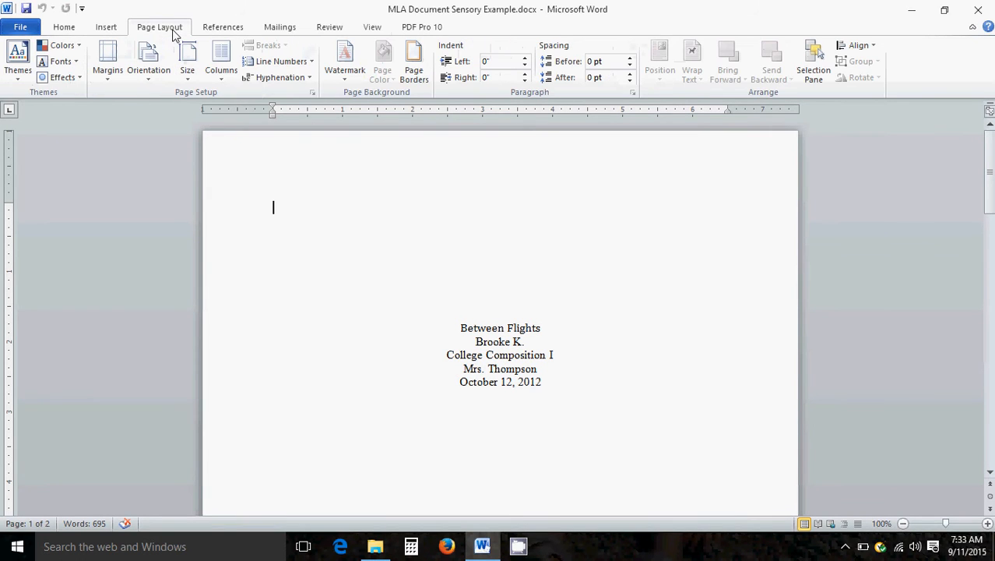
pyautogui.click(109, 70)
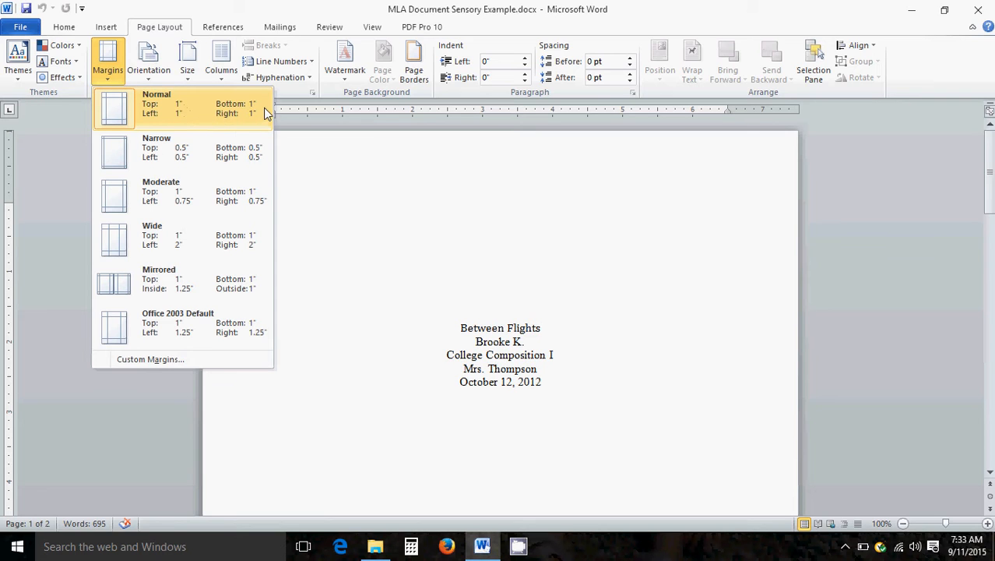
pyautogui.click(166, 102)
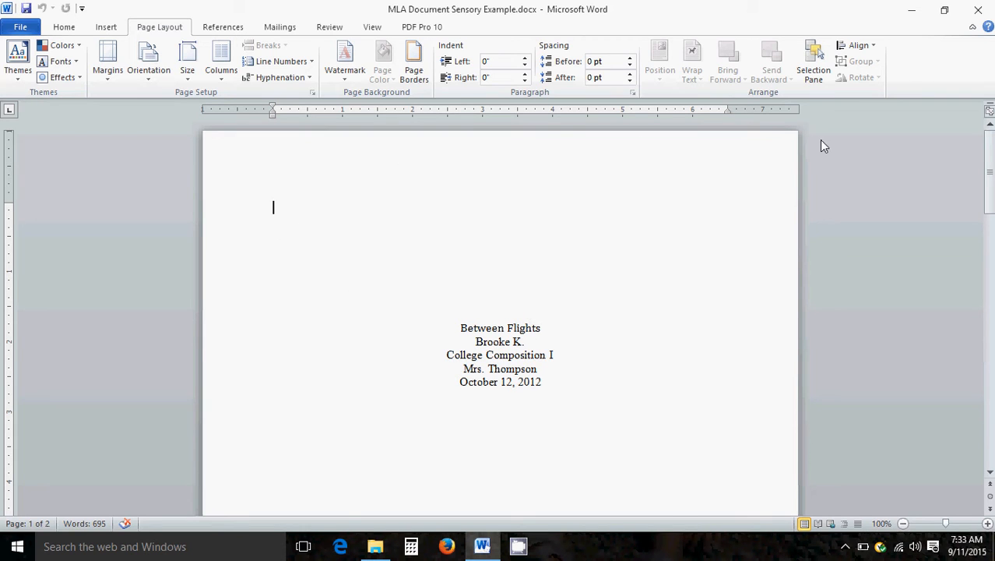
# Step: Set the tracked-changes display to Original so the formatting markup is hidden
pyautogui.moveTo(989, 179)
pyautogui.mouseDown()
pyautogui.moveTo(988, 448)
pyautogui.moveTo(989, 170)
pyautogui.mouseUp()
pyautogui.click(66, 28)
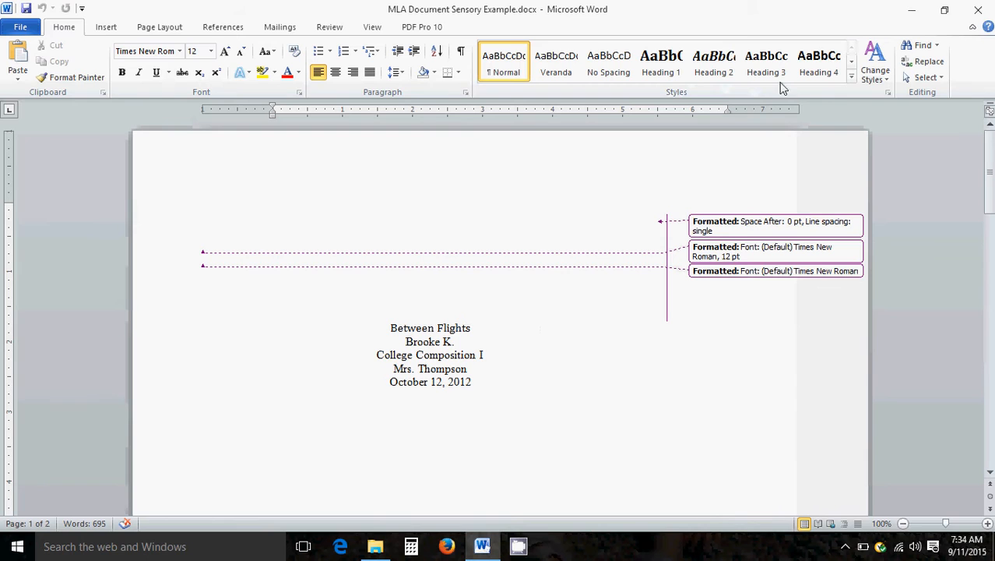
pyautogui.click(329, 29)
pyautogui.click(521, 47)
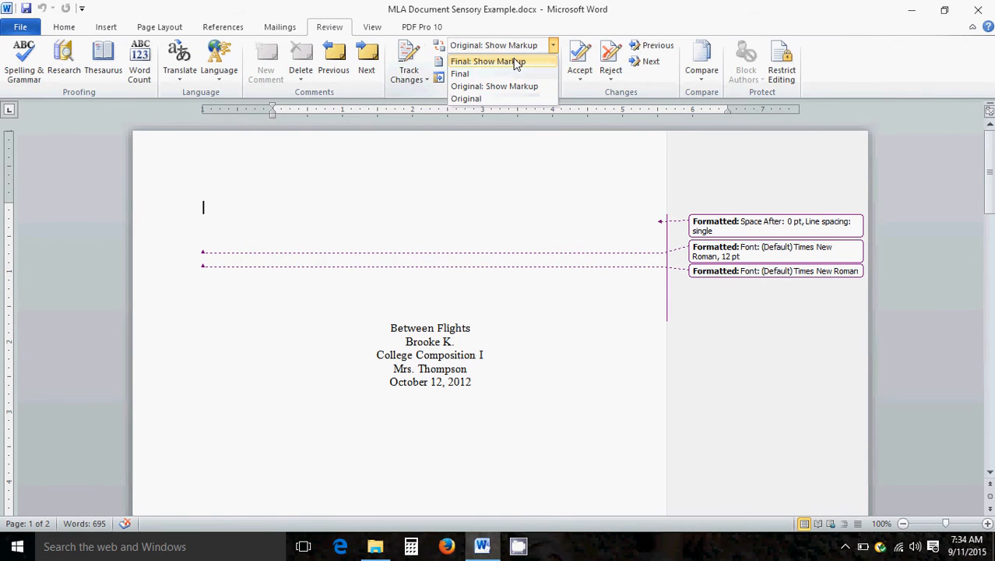
pyautogui.click(502, 100)
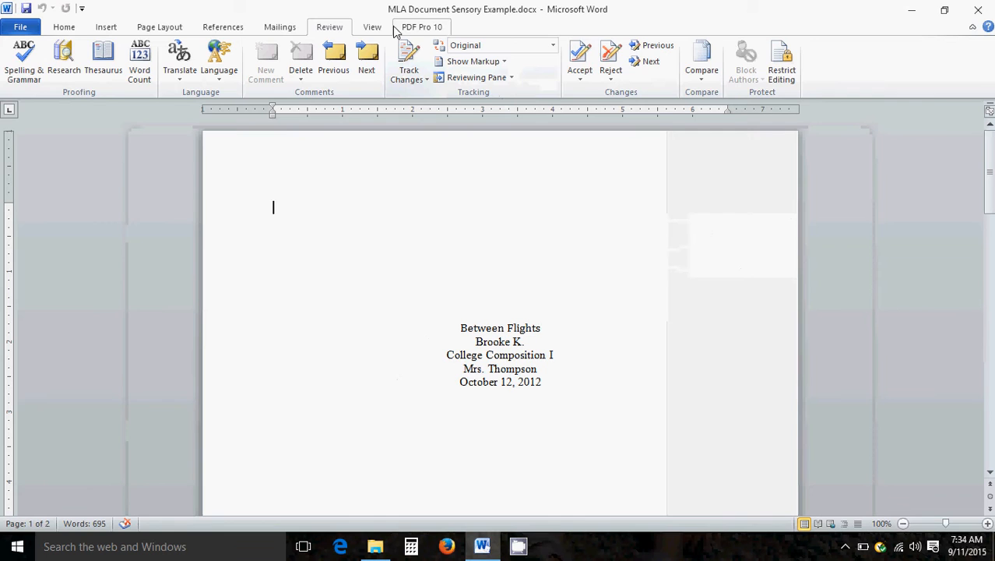
# Step: Format the entire document's text with 0 pt spacing after paragraphs and double line spacing
pyautogui.click(66, 28)
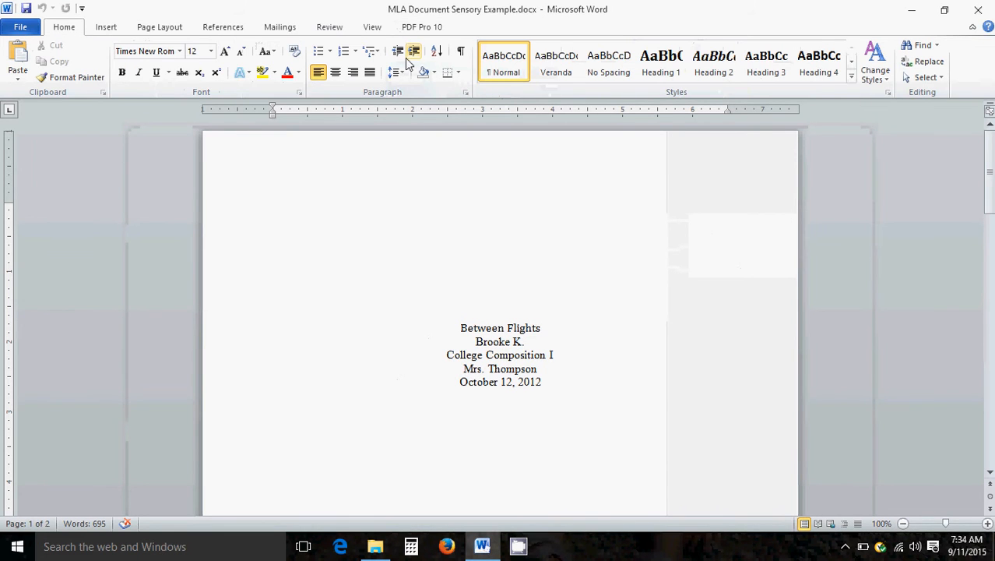
pyautogui.click(939, 78)
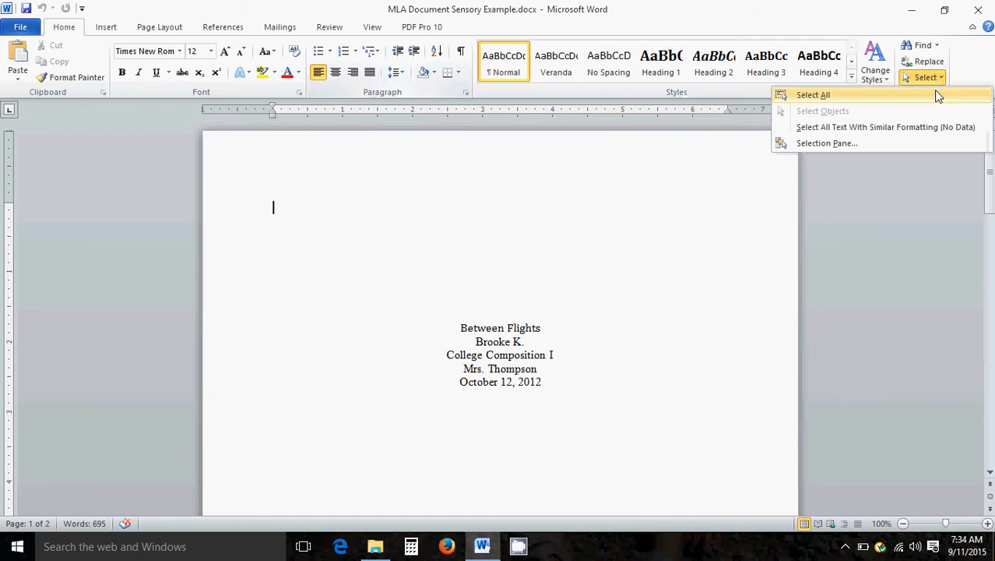
pyautogui.click(934, 90)
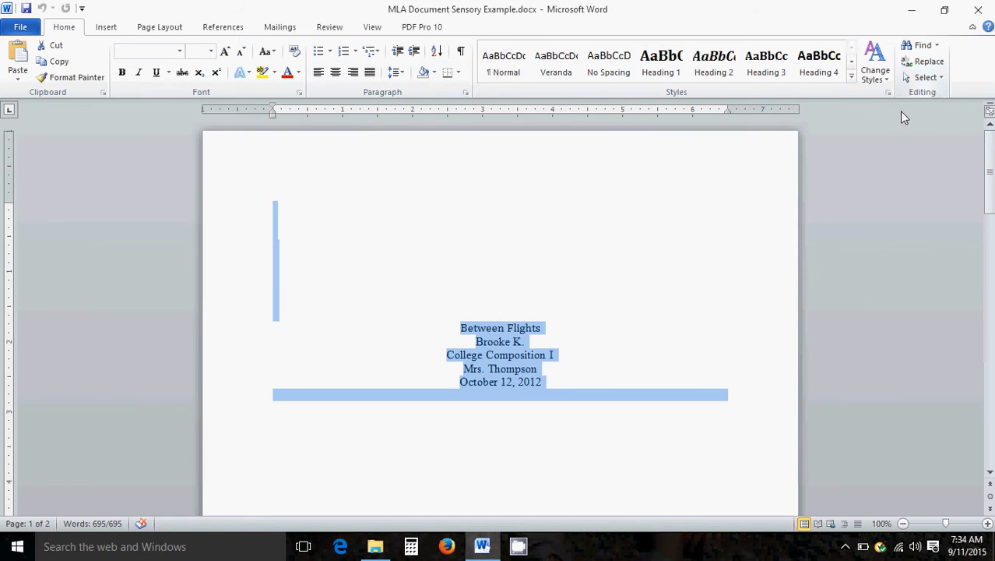
pyautogui.click(404, 76)
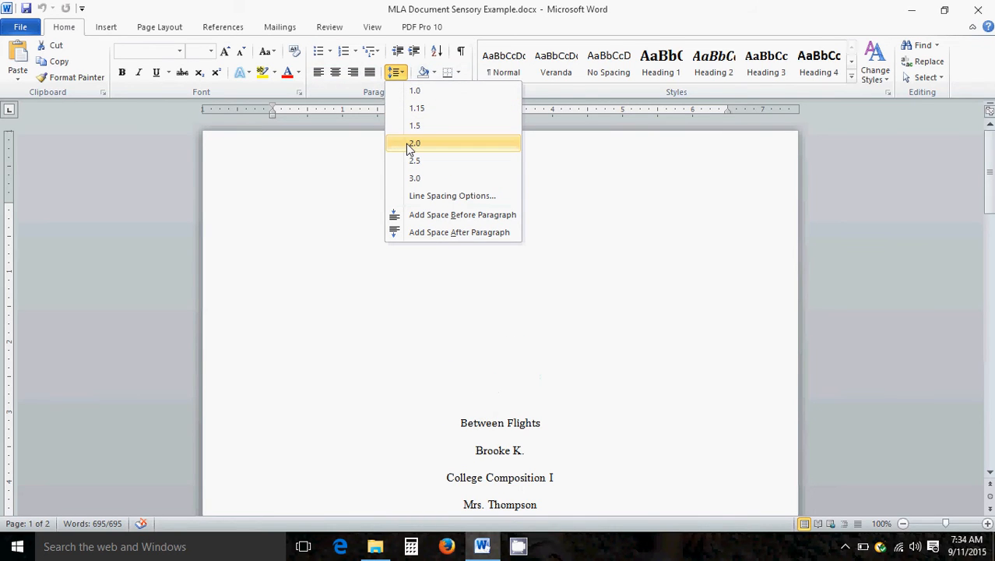
pyautogui.click(415, 90)
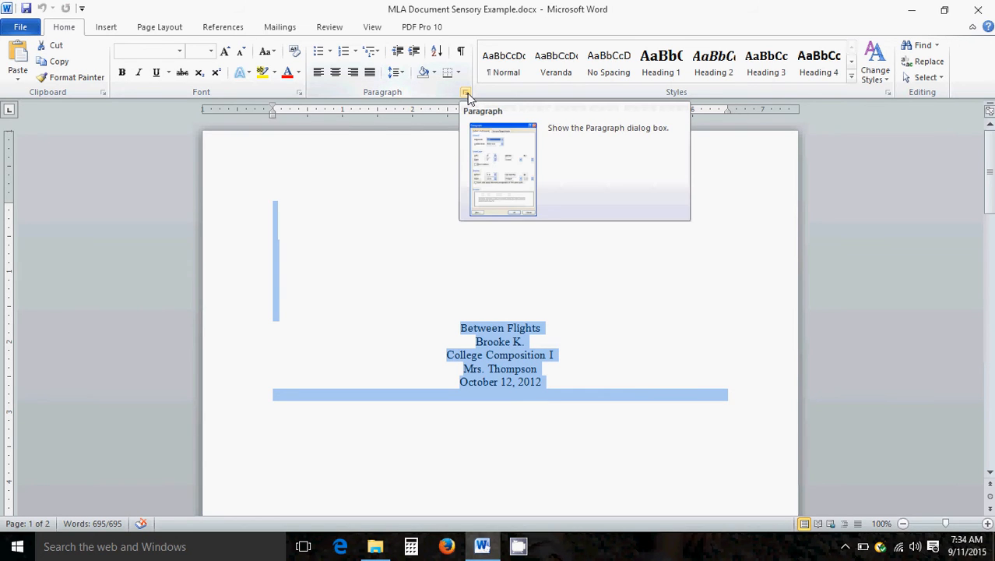
pyautogui.click(467, 95)
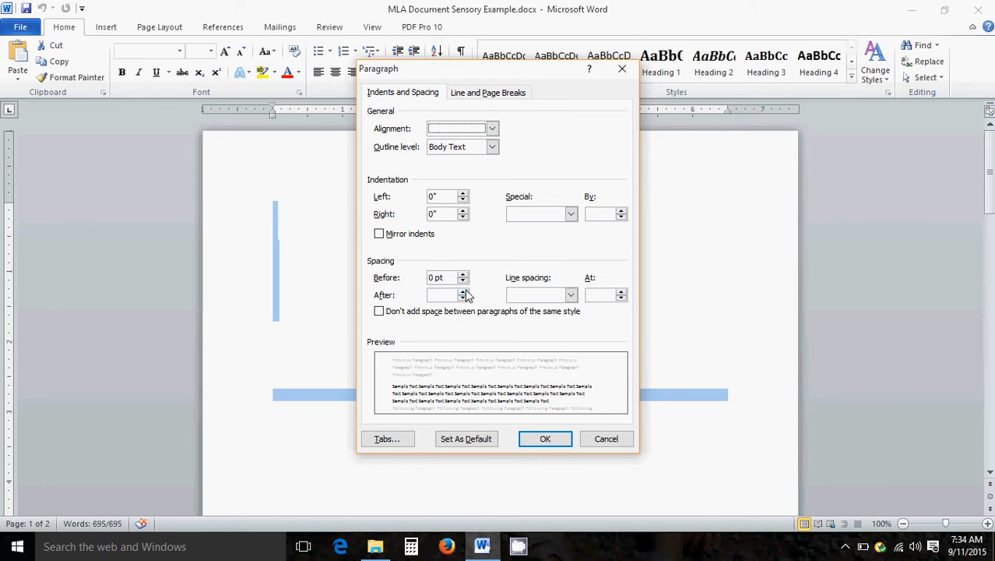
pyautogui.click(464, 295)
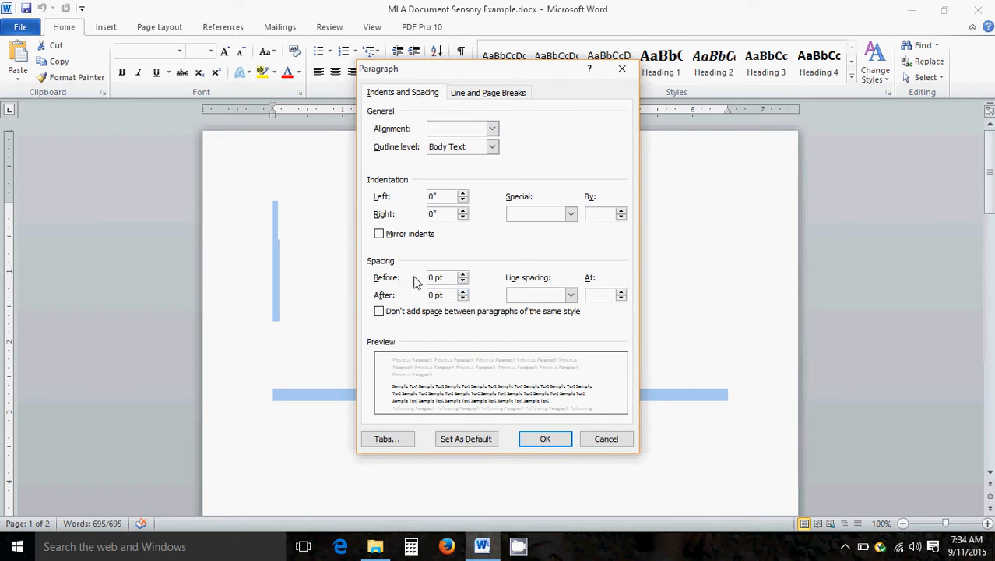
pyautogui.click(571, 296)
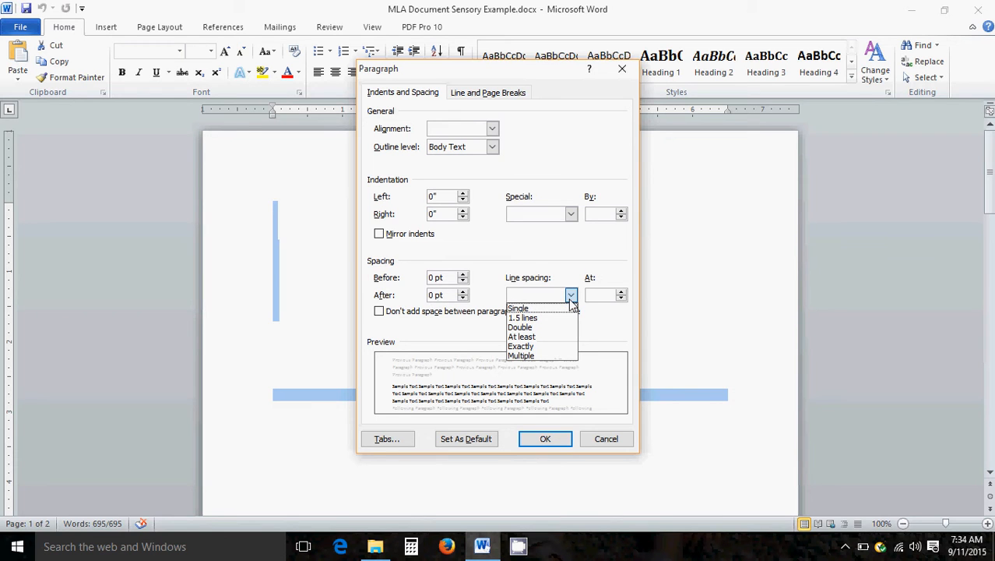
pyautogui.click(542, 327)
pyautogui.click(545, 438)
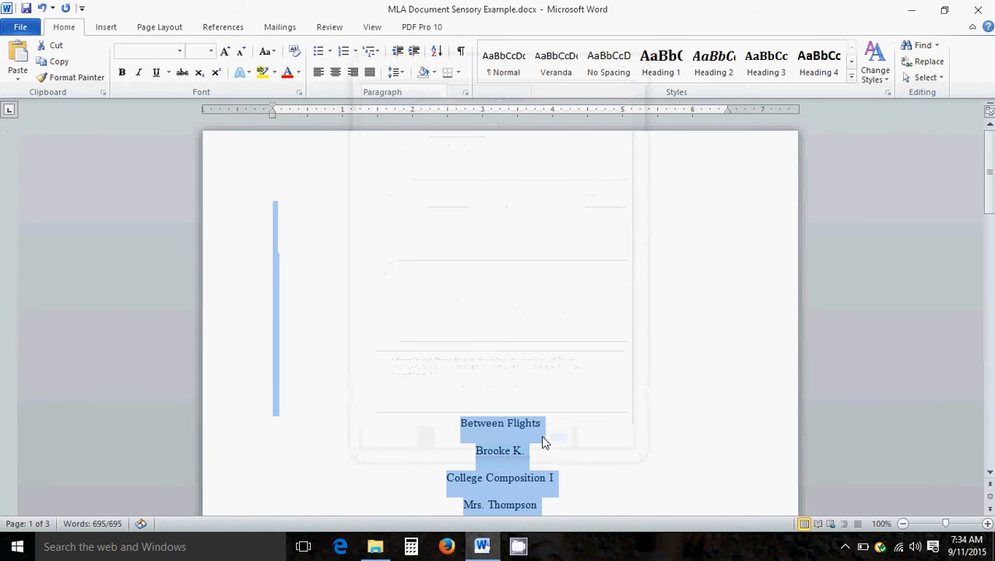
# Step: Insert blank lines above "College Composition I" to move the course, teacher and date lines near the bottom of the title page
pyautogui.moveTo(989, 160); pyautogui.dragTo(990, 192)
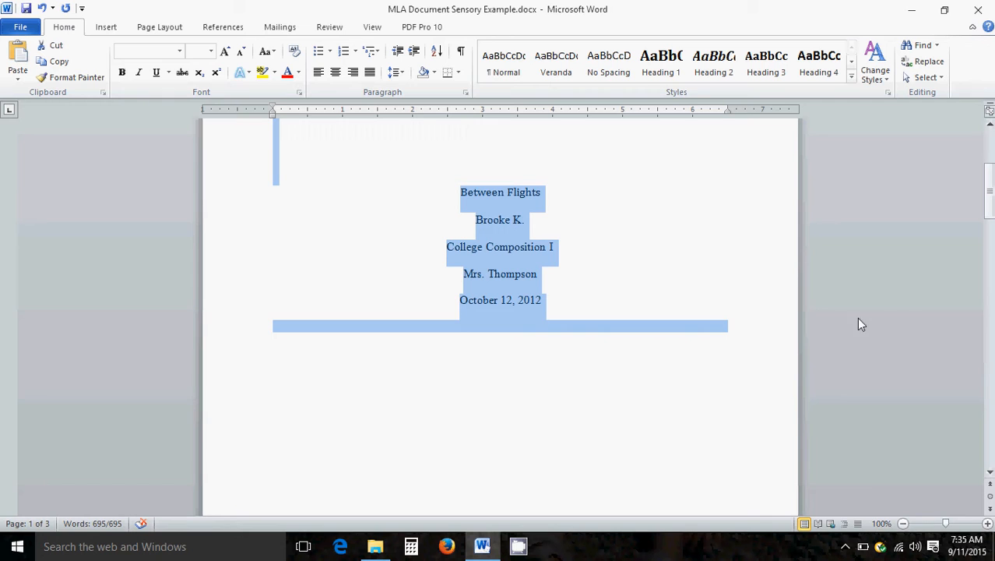
pyautogui.click(580, 215)
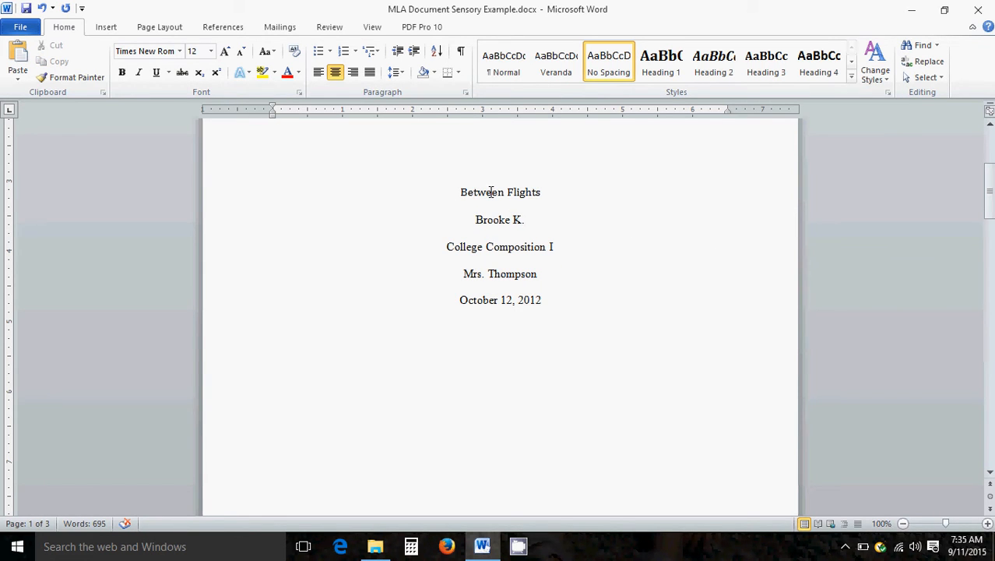
pyautogui.click(447, 247)
pyautogui.press('Return')
pyautogui.press('Return')
pyautogui.press('Return')
pyautogui.press('Return')
pyautogui.press('Return')
pyautogui.press('Return')
pyautogui.press('Return')
pyautogui.press('Return')
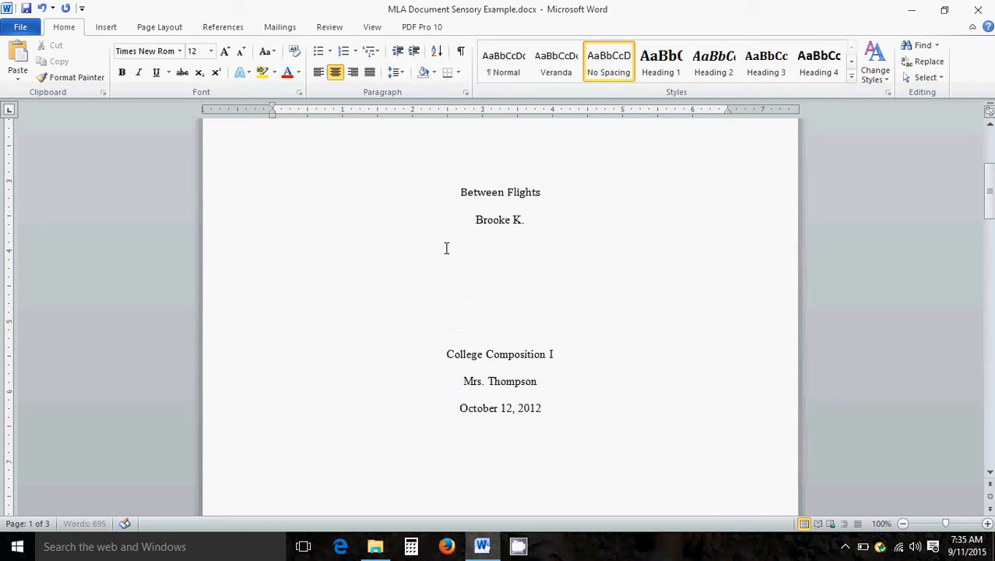
pyautogui.press('Return')
pyautogui.press('Return')
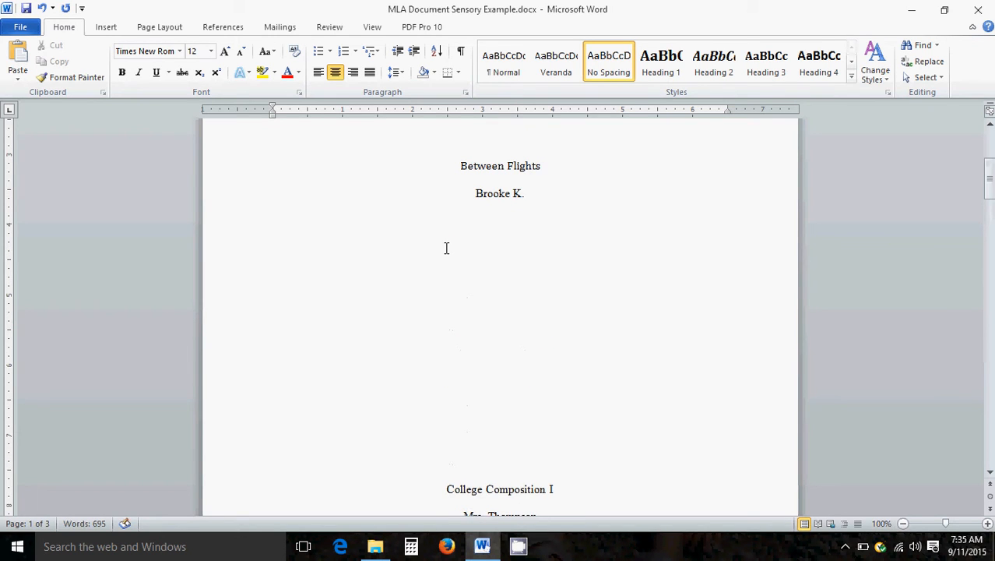
pyautogui.moveTo(989, 178); pyautogui.dragTo(991, 208)
pyautogui.press('BackSpace')
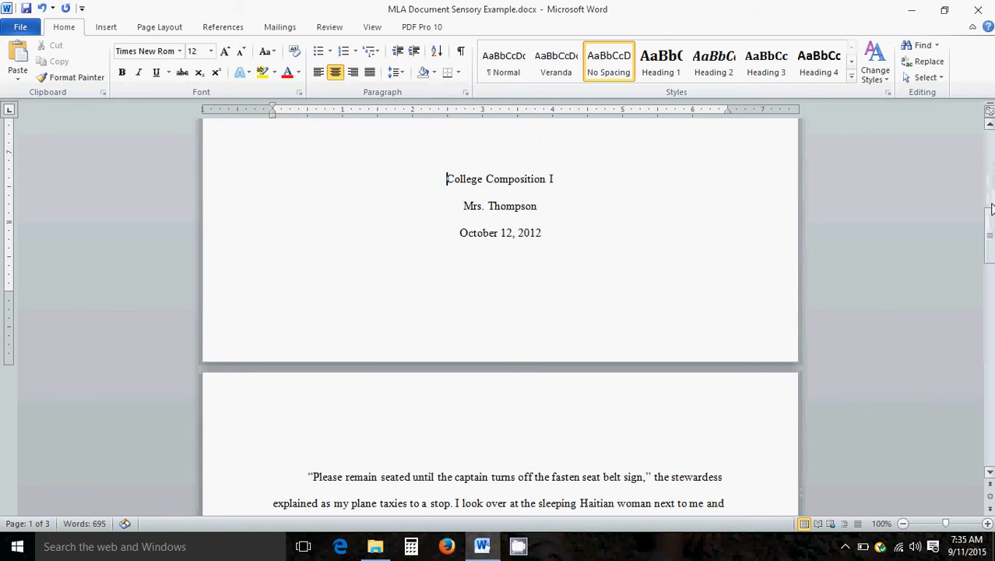
# Step: Open the title page's header and insert a right-aligned top-of-page number using the Plain Number 3 style
pyautogui.moveTo(990, 244); pyautogui.dragTo(989, 172)
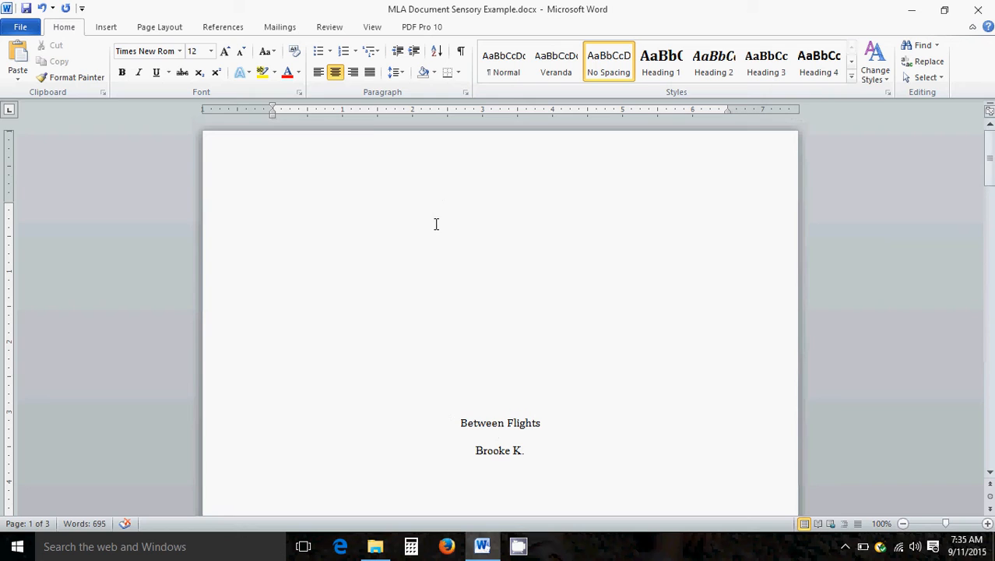
pyautogui.click(105, 27)
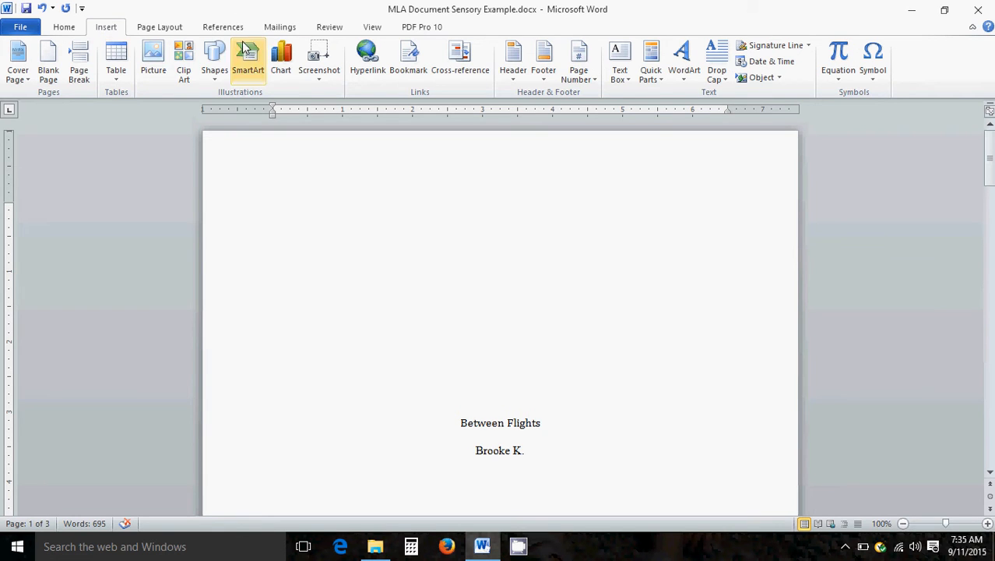
pyautogui.click(55, 30)
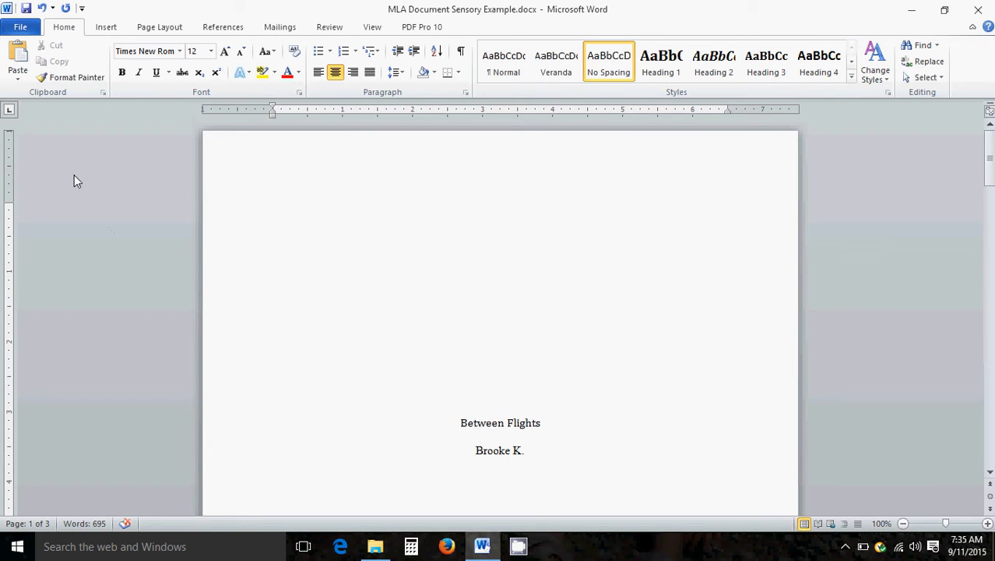
pyautogui.doubleClick(352, 170)
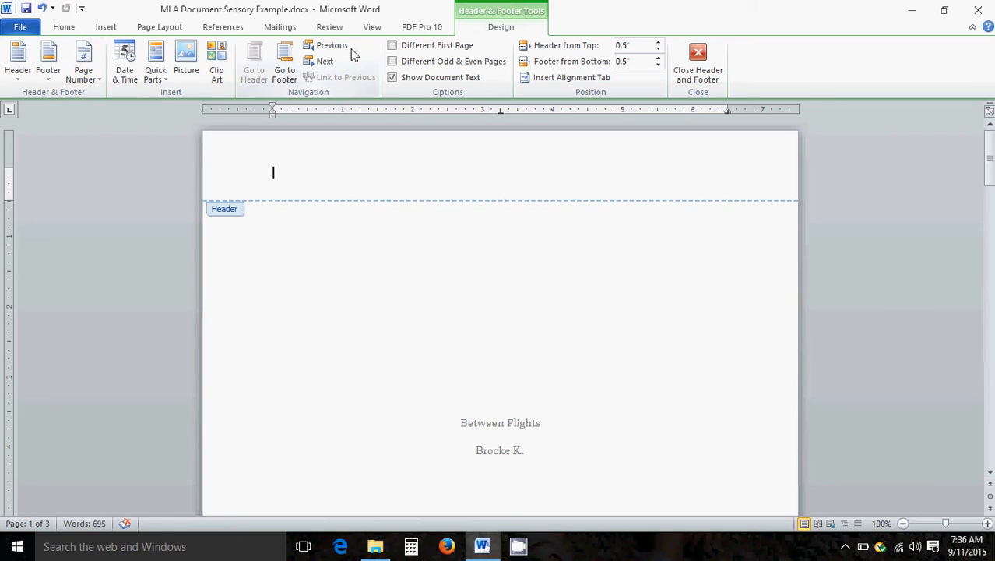
pyautogui.click(92, 81)
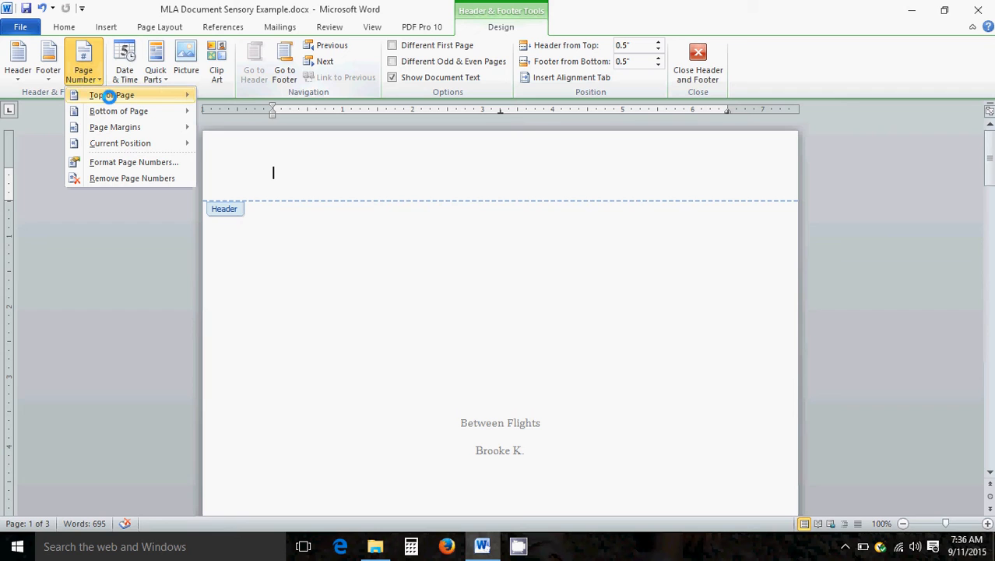
pyautogui.moveTo(109, 95)
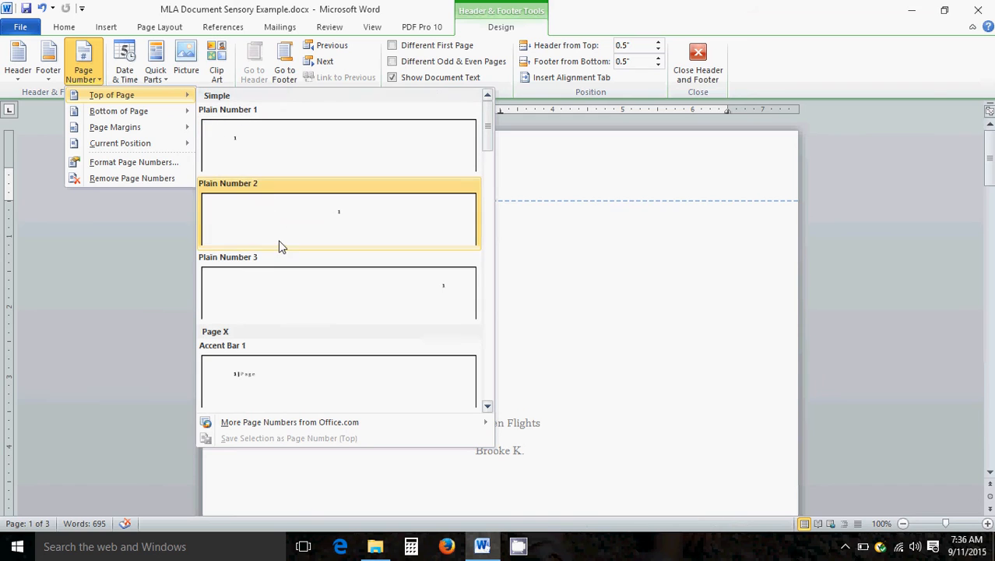
pyautogui.click(417, 301)
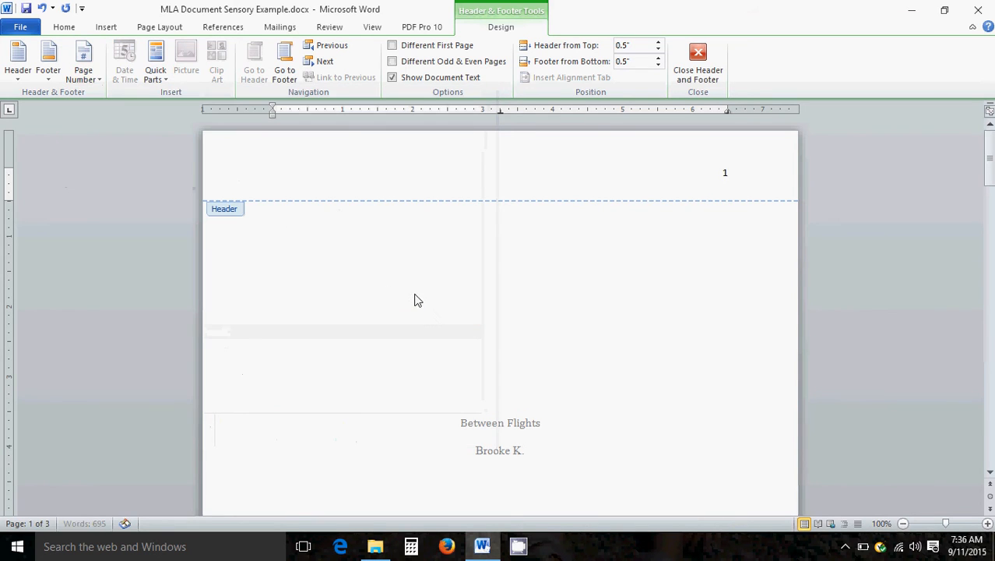
# Step: Add the text "Last Name" and a space before the page number in the header
pyautogui.click(727, 176)
pyautogui.write('Last Davi')
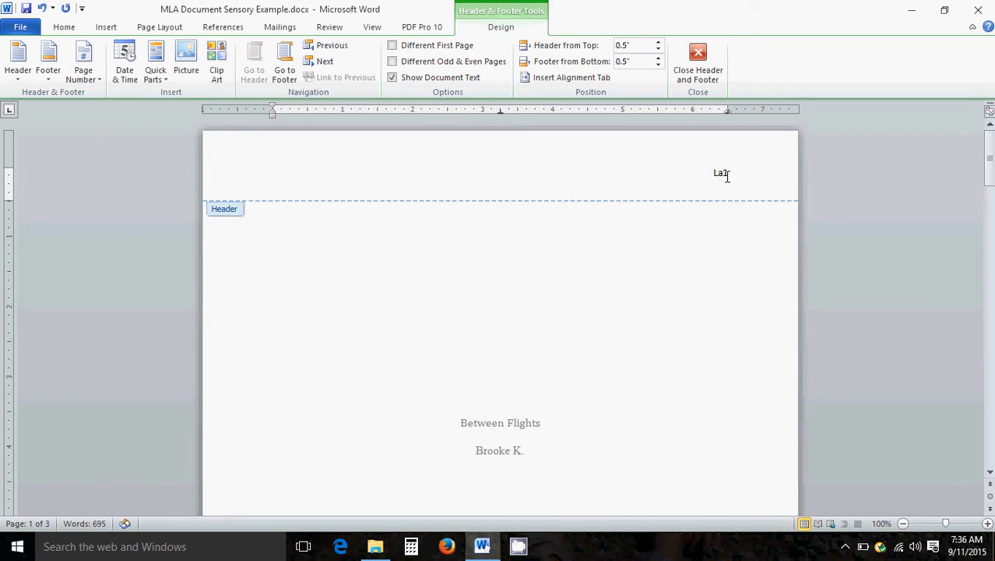
pyautogui.press('BackSpace')
pyautogui.press('BackSpace')
pyautogui.press('BackSpace')
pyautogui.press('BackSpace')
pyautogui.write('Name')
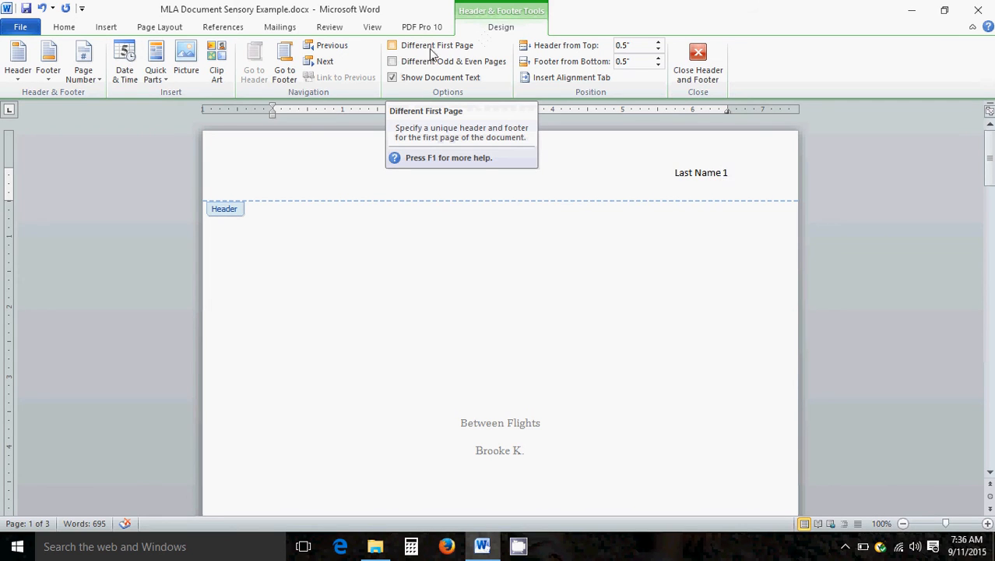
# Step: Give the first page a different header, close header editing, and check the header on the second page
pyautogui.click(393, 47)
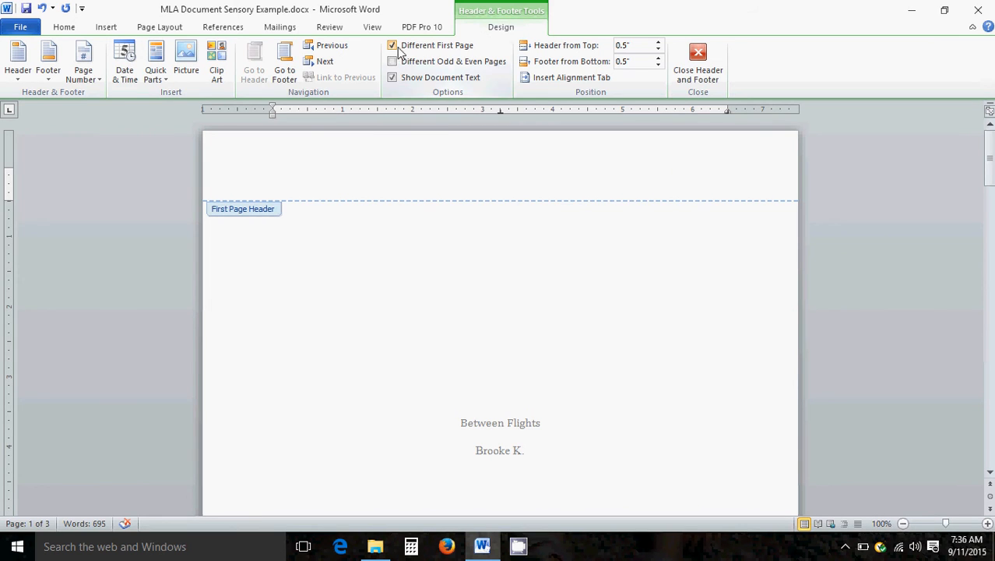
pyautogui.click(699, 51)
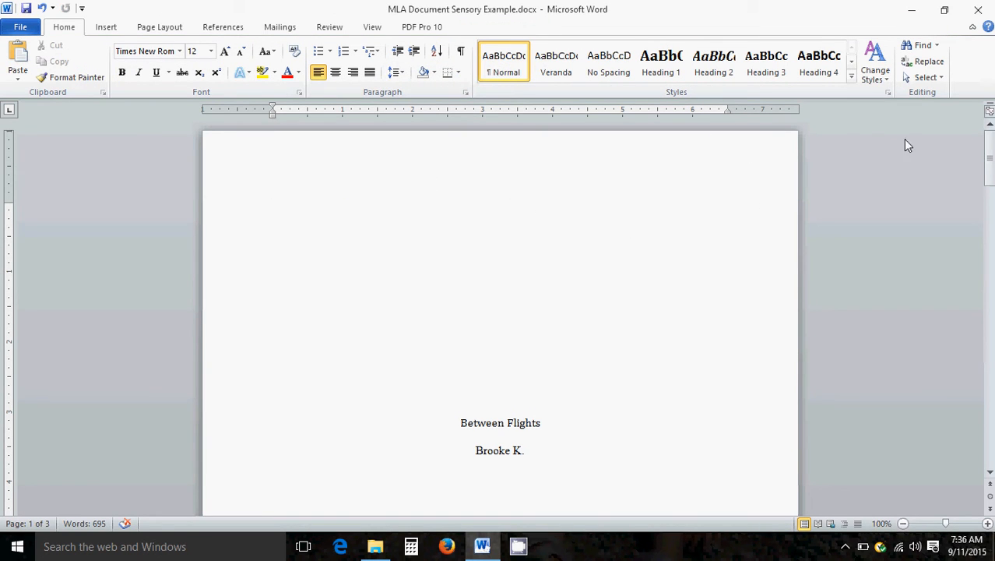
pyautogui.moveTo(989, 160); pyautogui.dragTo(991, 248)
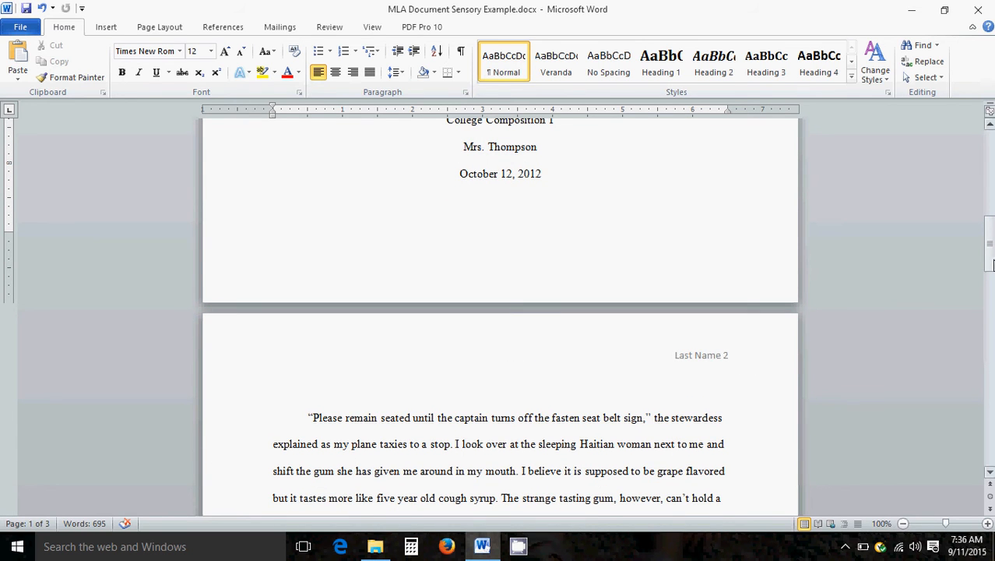
# Step: Check the header on the third page and switch the document's review display to Final: Show Markup
pyautogui.moveTo(992, 265); pyautogui.dragTo(992, 385)
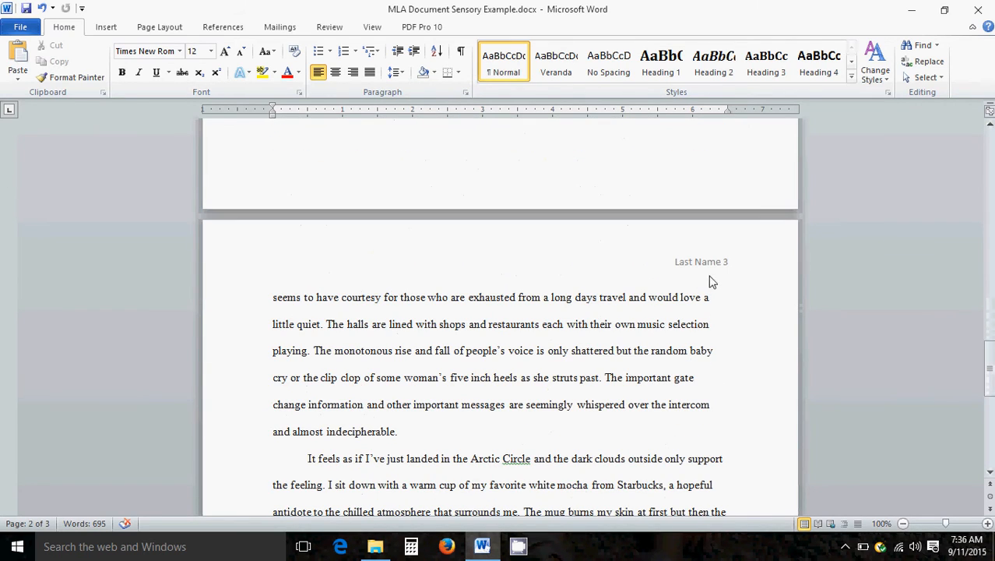
pyautogui.moveTo(989, 343); pyautogui.dragTo(990, 152)
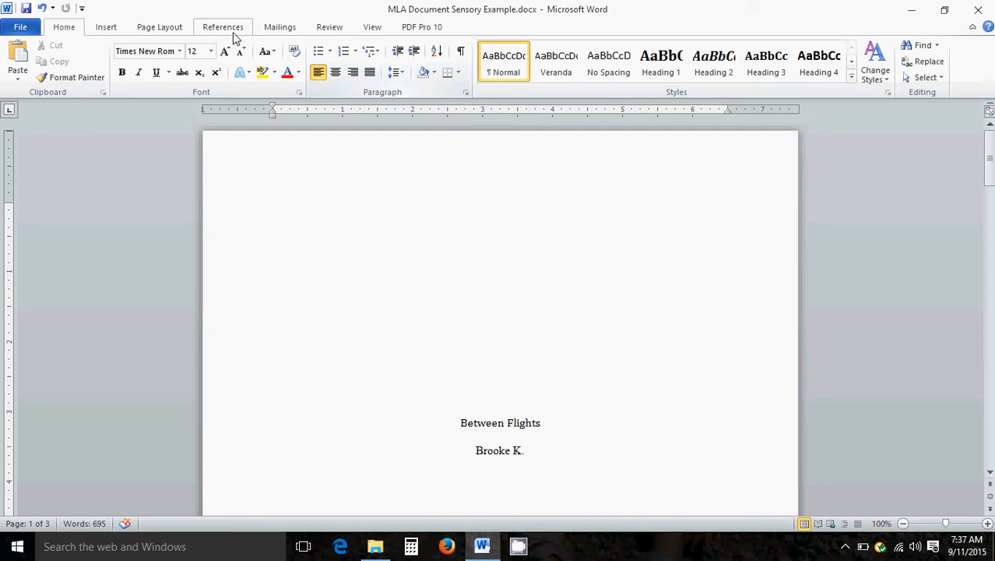
pyautogui.click(330, 27)
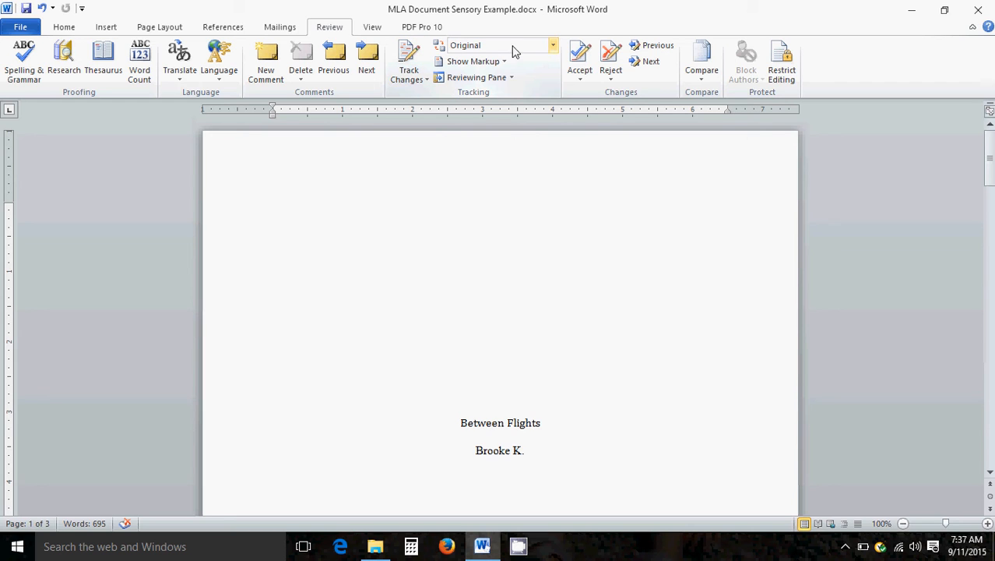
pyautogui.click(553, 48)
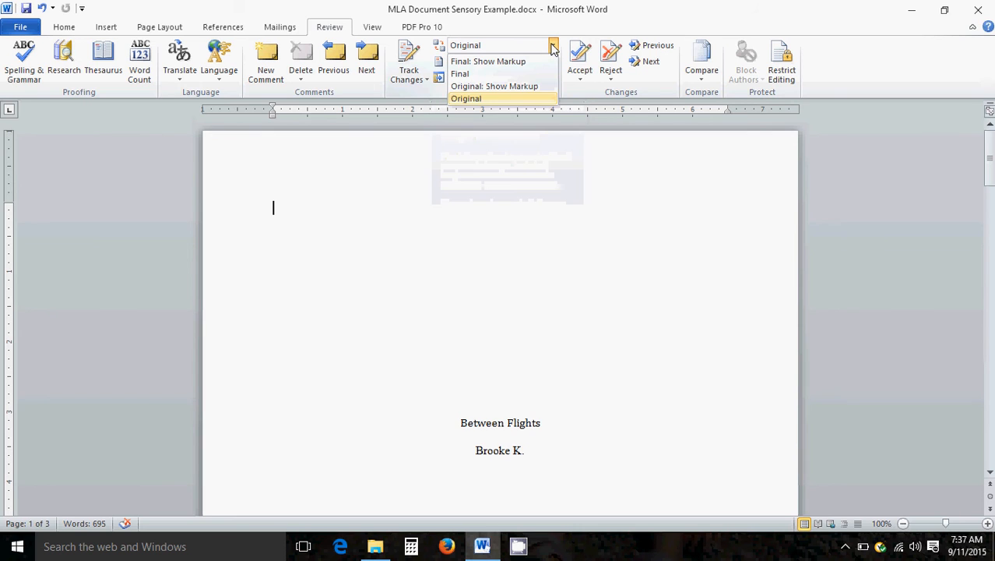
pyautogui.click(512, 62)
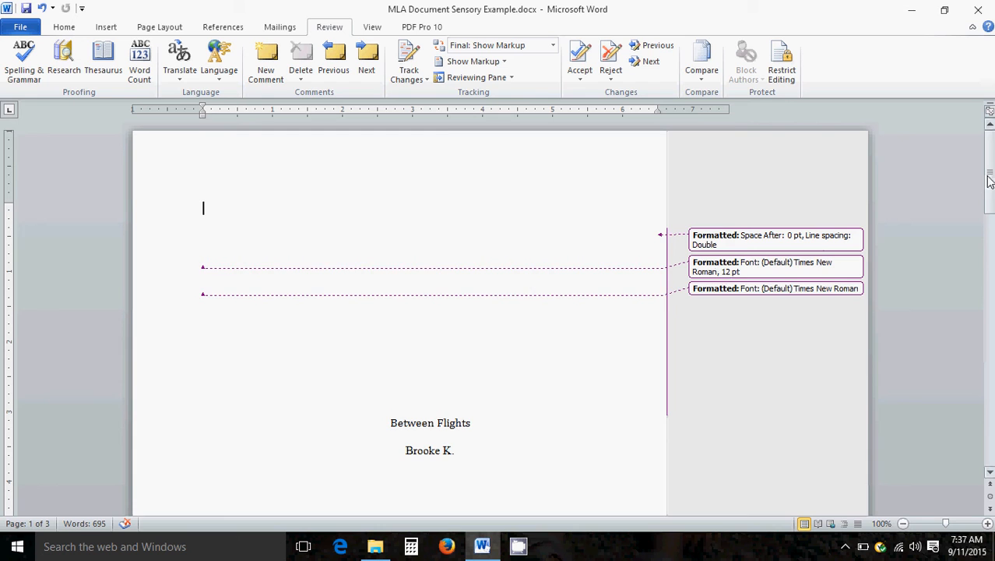
# Step: Examine the teacher's comments, insertions, deletions and formatting changes marked throughout the essay, then return to the title page
pyautogui.moveTo(988, 182); pyautogui.dragTo(991, 304)
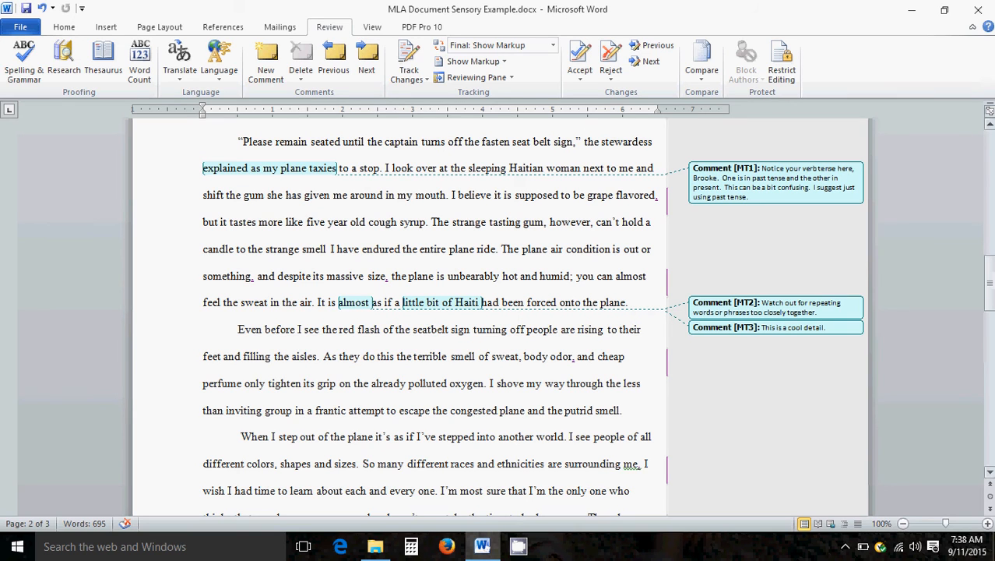
pyautogui.moveTo(990, 289); pyautogui.dragTo(990, 321)
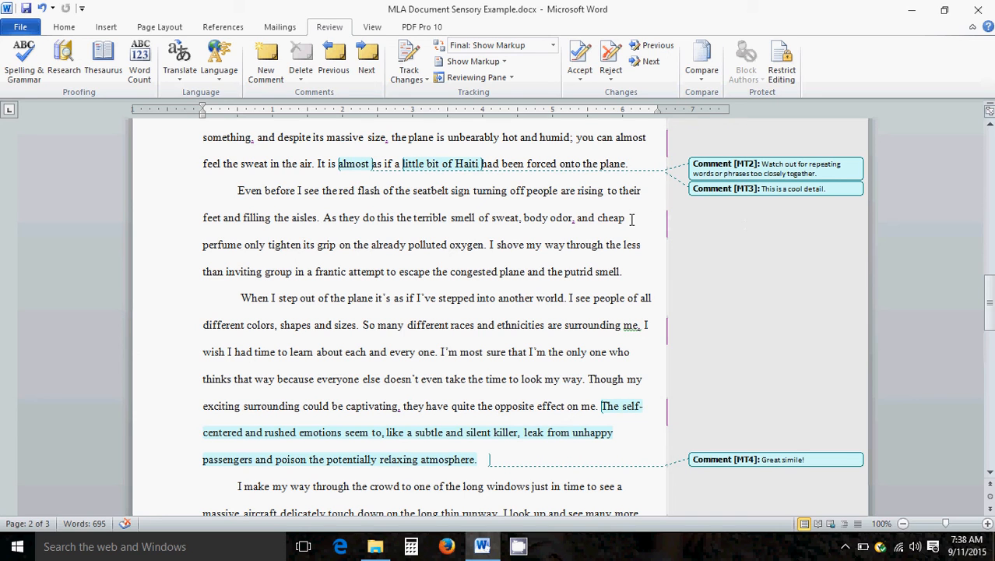
pyautogui.moveTo(574, 232)
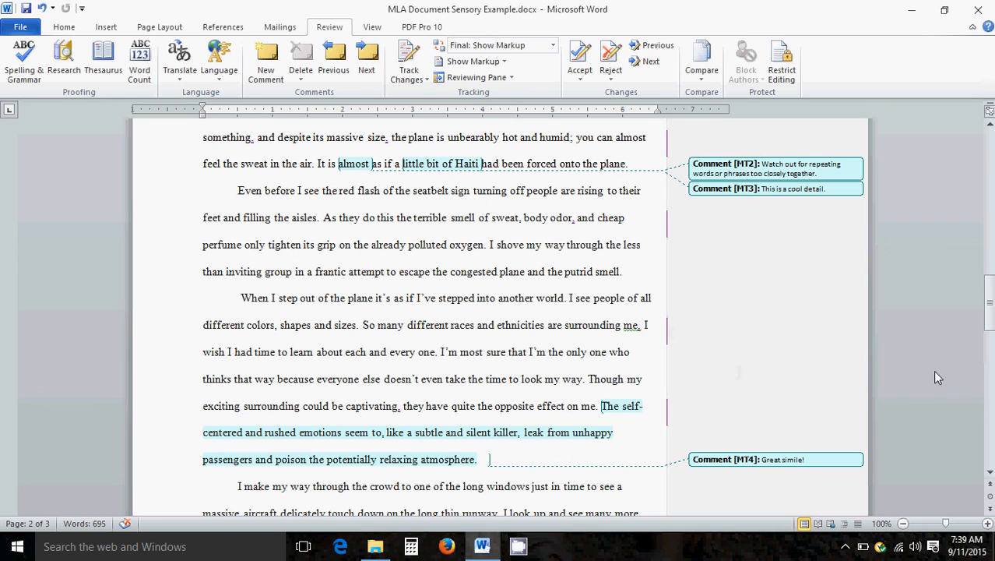
pyautogui.moveTo(992, 305); pyautogui.dragTo(992, 360)
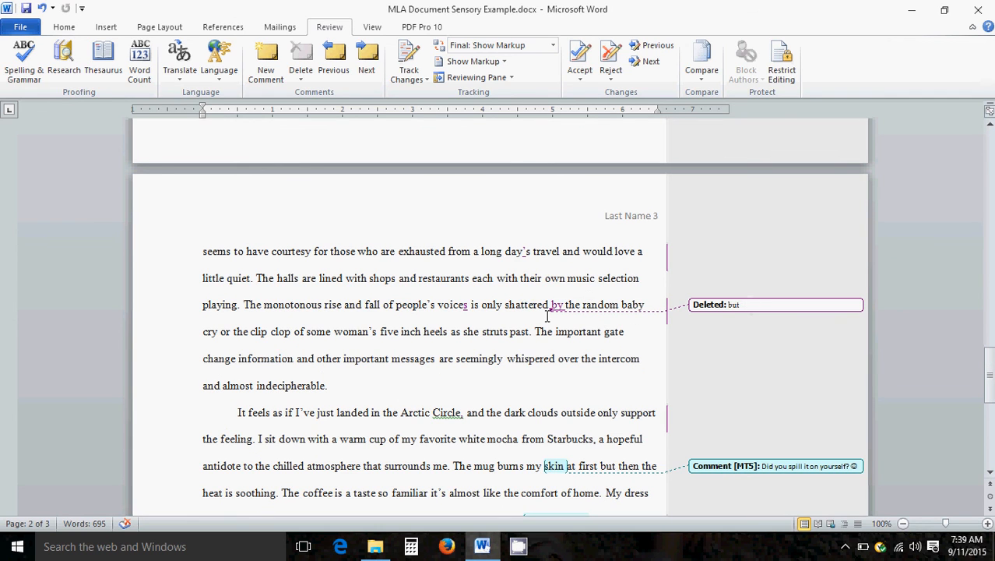
pyautogui.moveTo(558, 316)
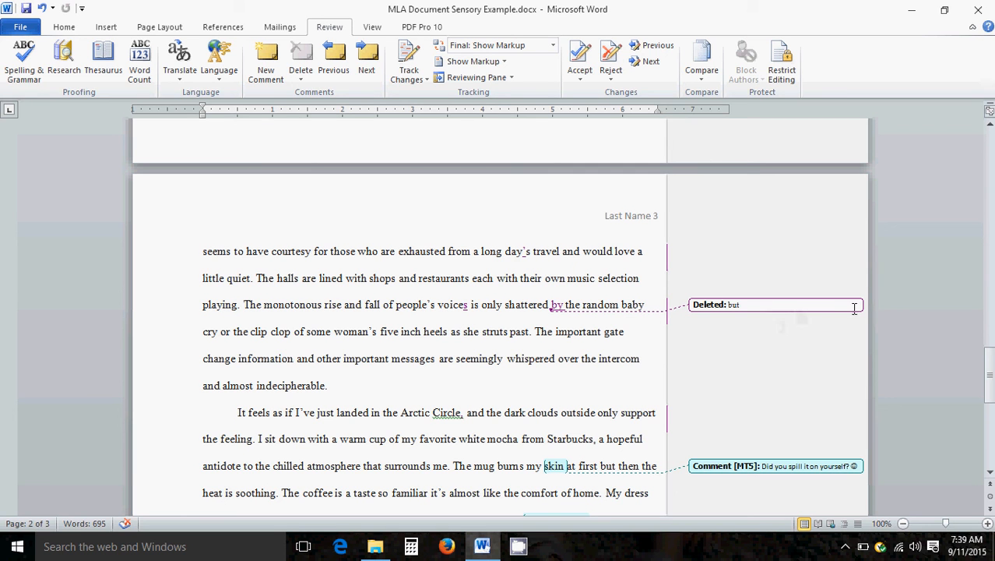
pyautogui.moveTo(989, 369); pyautogui.dragTo(992, 207)
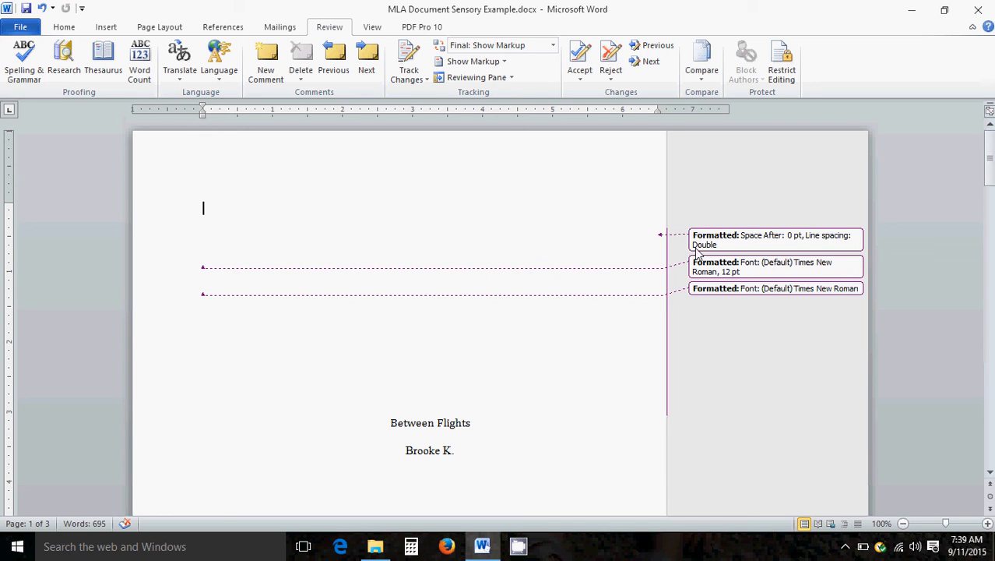
pyautogui.moveTo(699, 250)
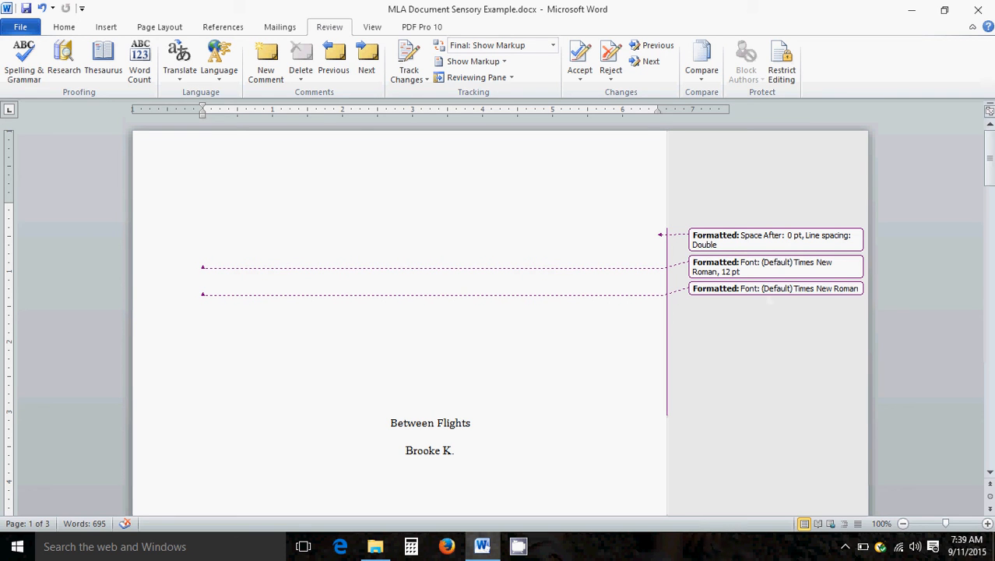
pyautogui.moveTo(991, 154)
pyautogui.mouseDown()
pyautogui.moveTo(991, 384)
pyautogui.moveTo(989, 148)
pyautogui.mouseUp()
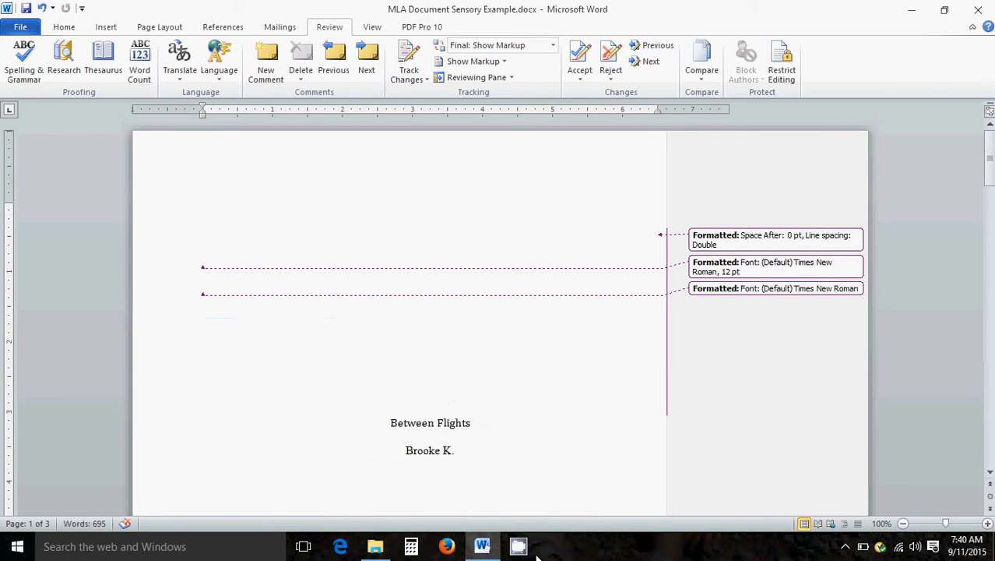
pyautogui.click(846, 549)
pyautogui.click(847, 518)
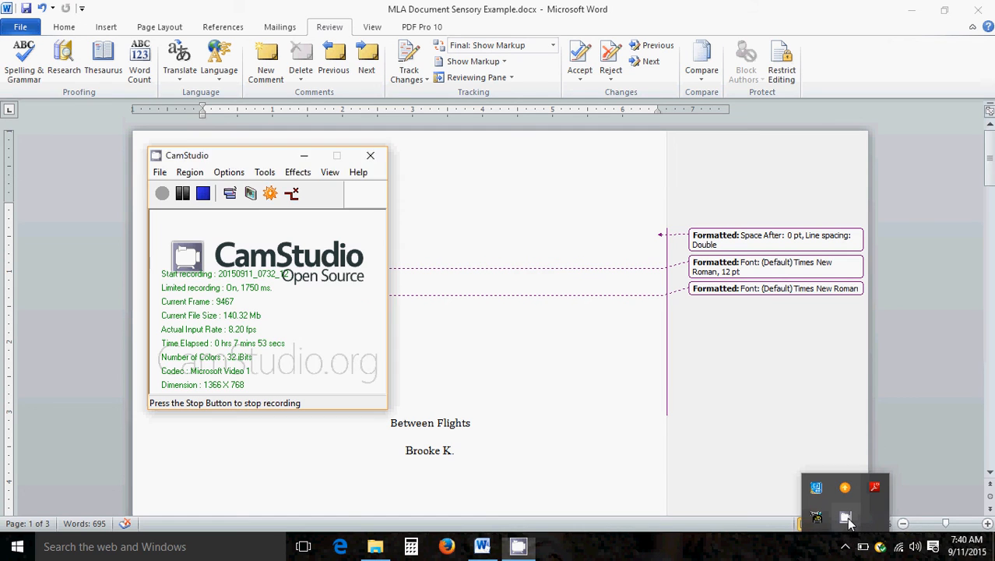